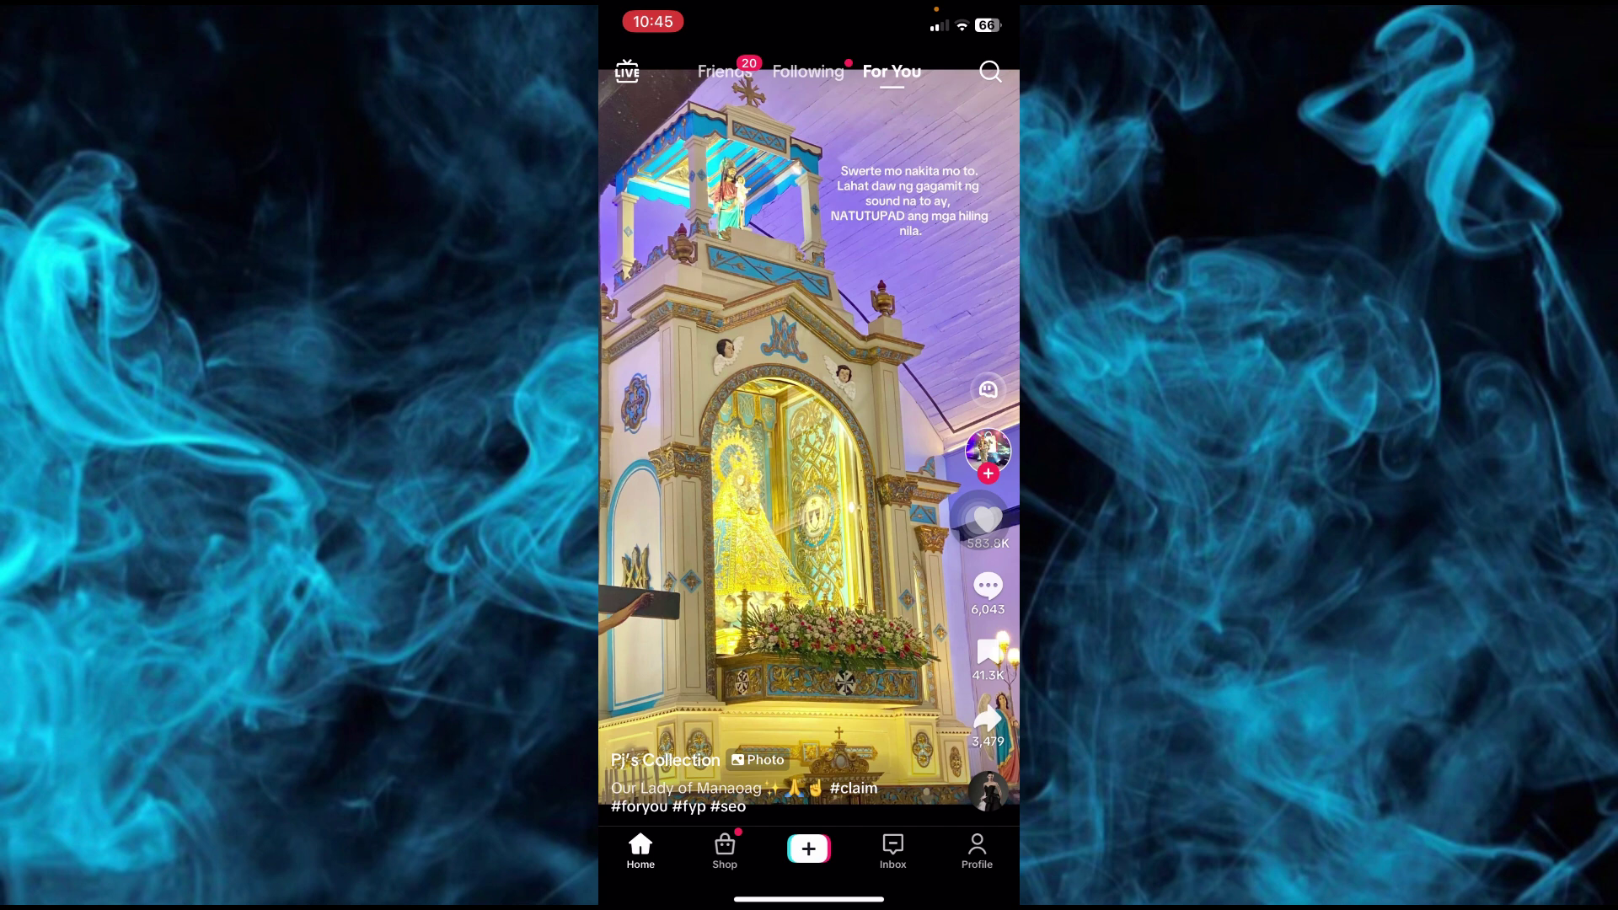
- Switch from the For You feed to your own TikTok profile page
{"action": "left_click", "coordinate": [976, 849]}
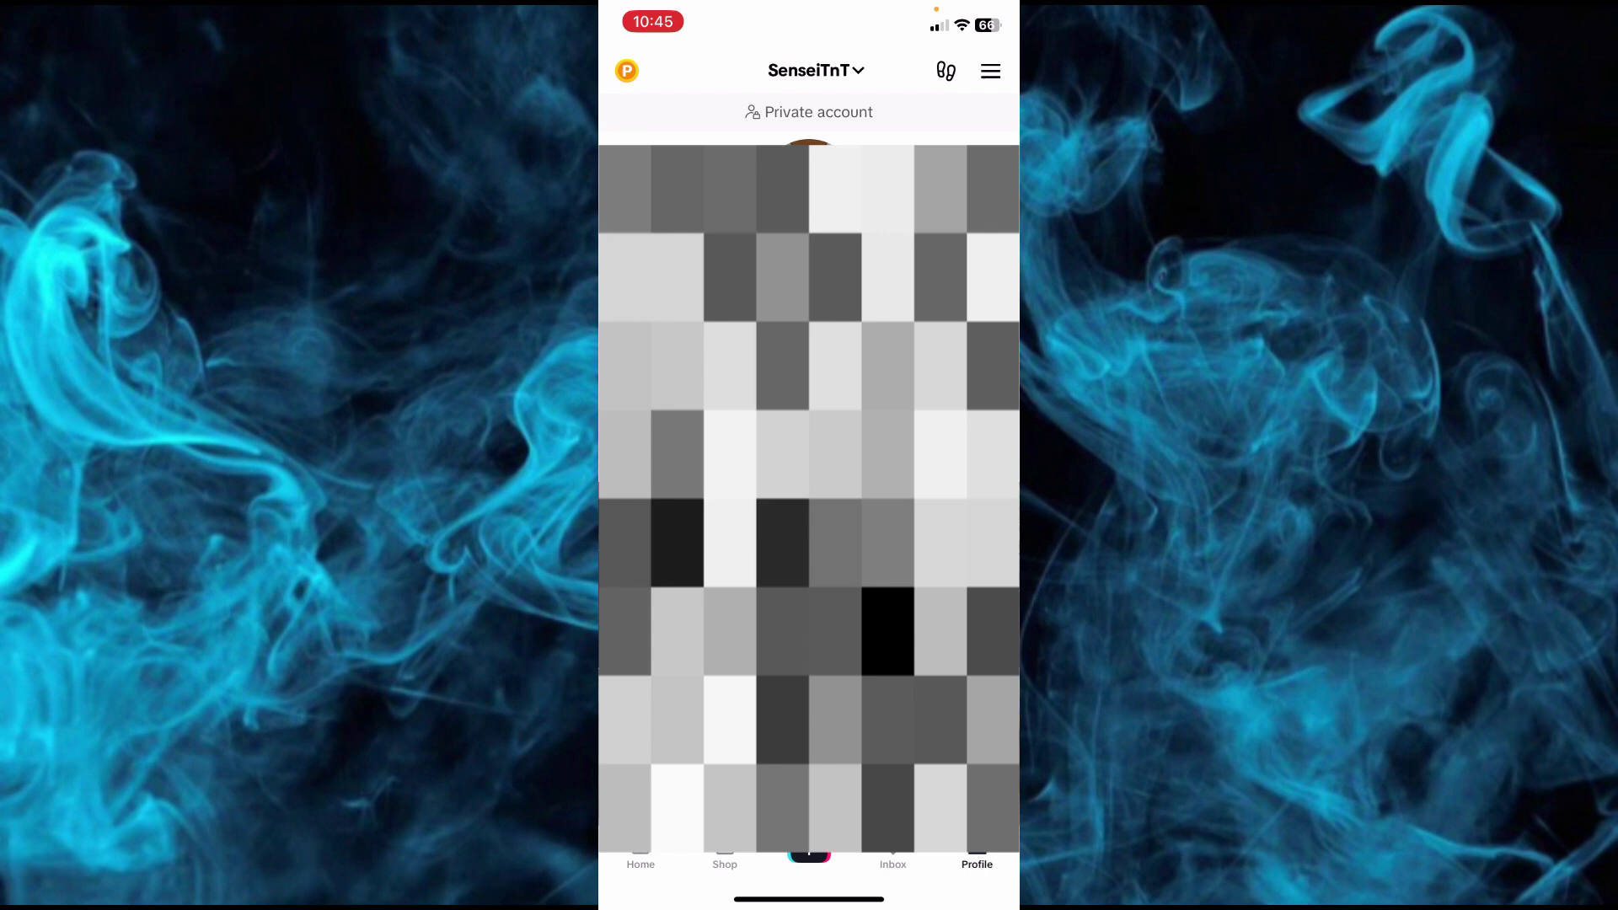
- Go from the profile menu through Settings and privacy to the Privacy page
{"action": "left_click", "coordinate": [990, 72]}
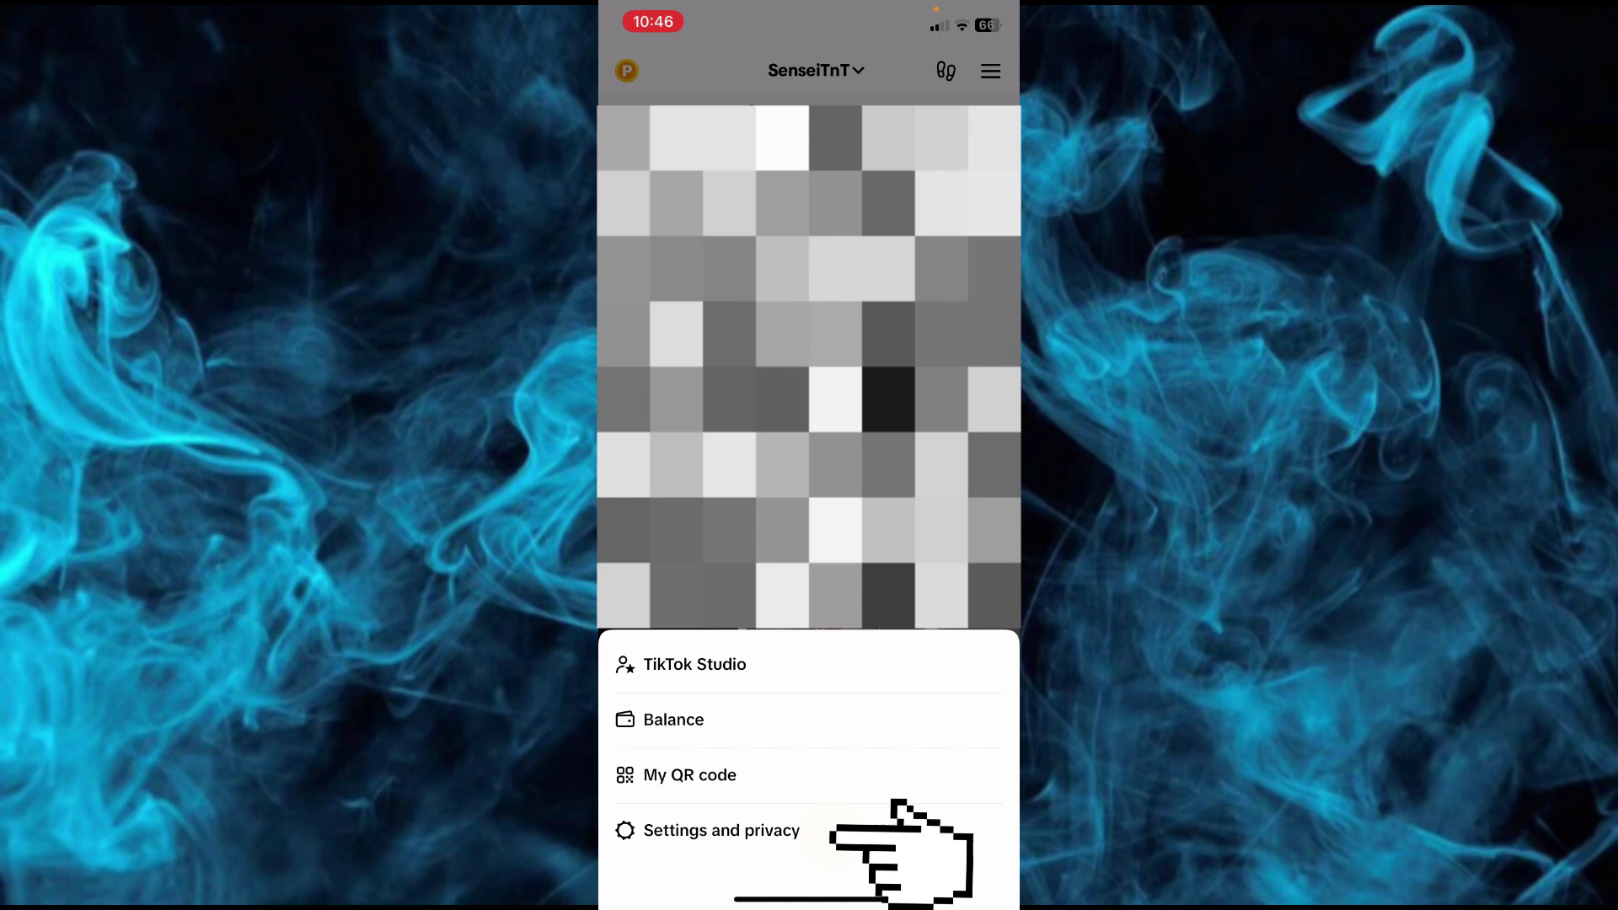
{"action": "left_click", "coordinate": [722, 830]}
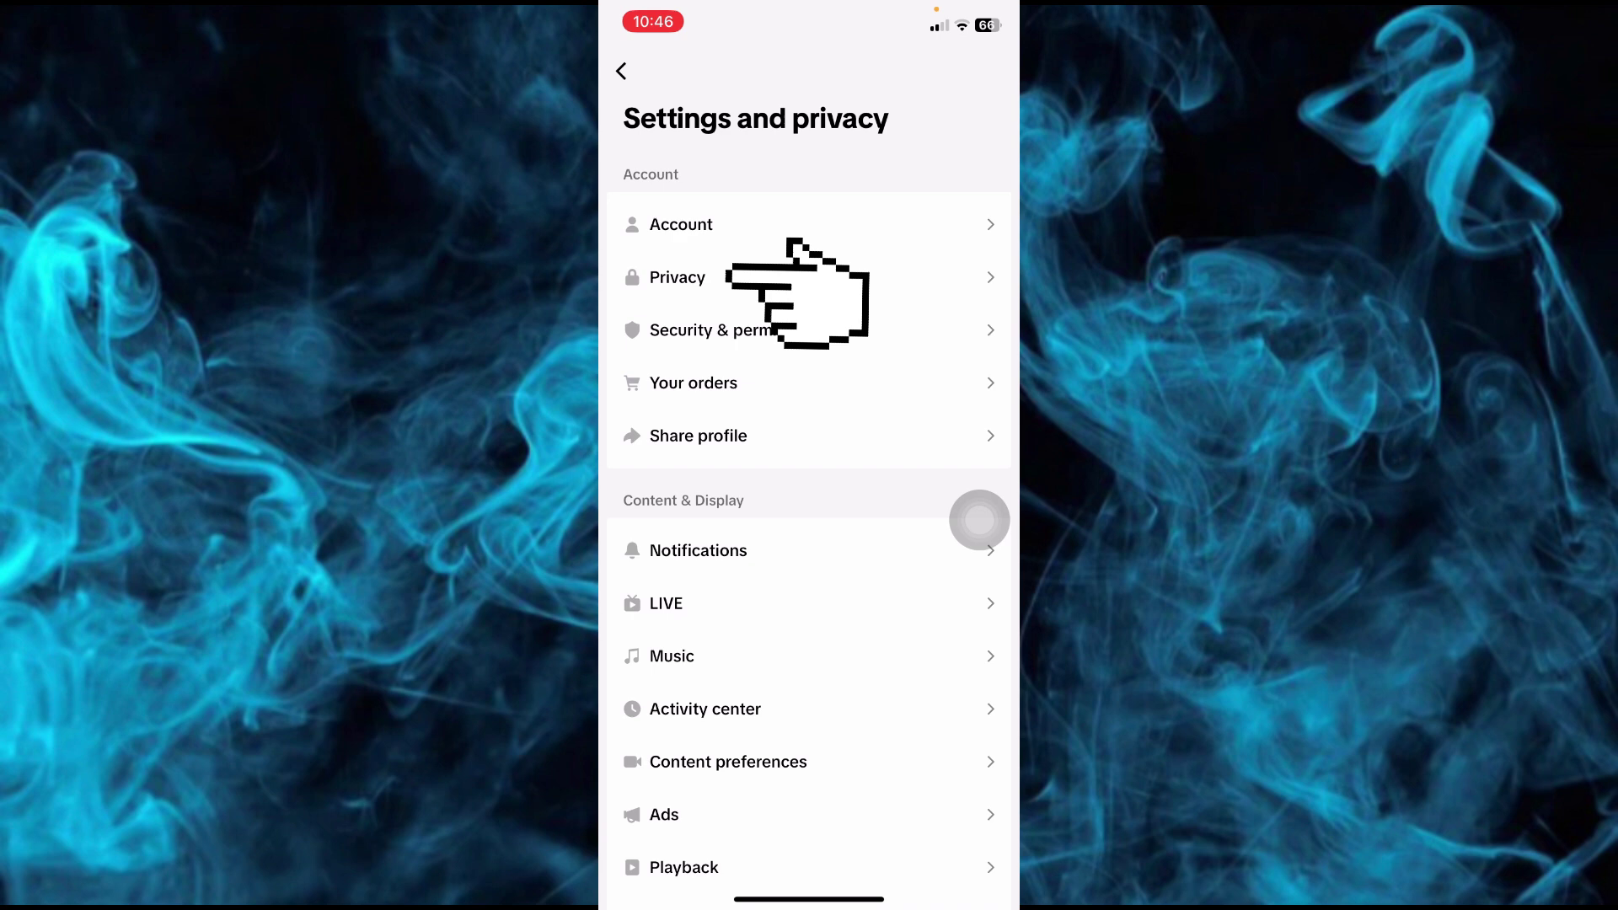
{"action": "left_click", "coordinate": [678, 277]}
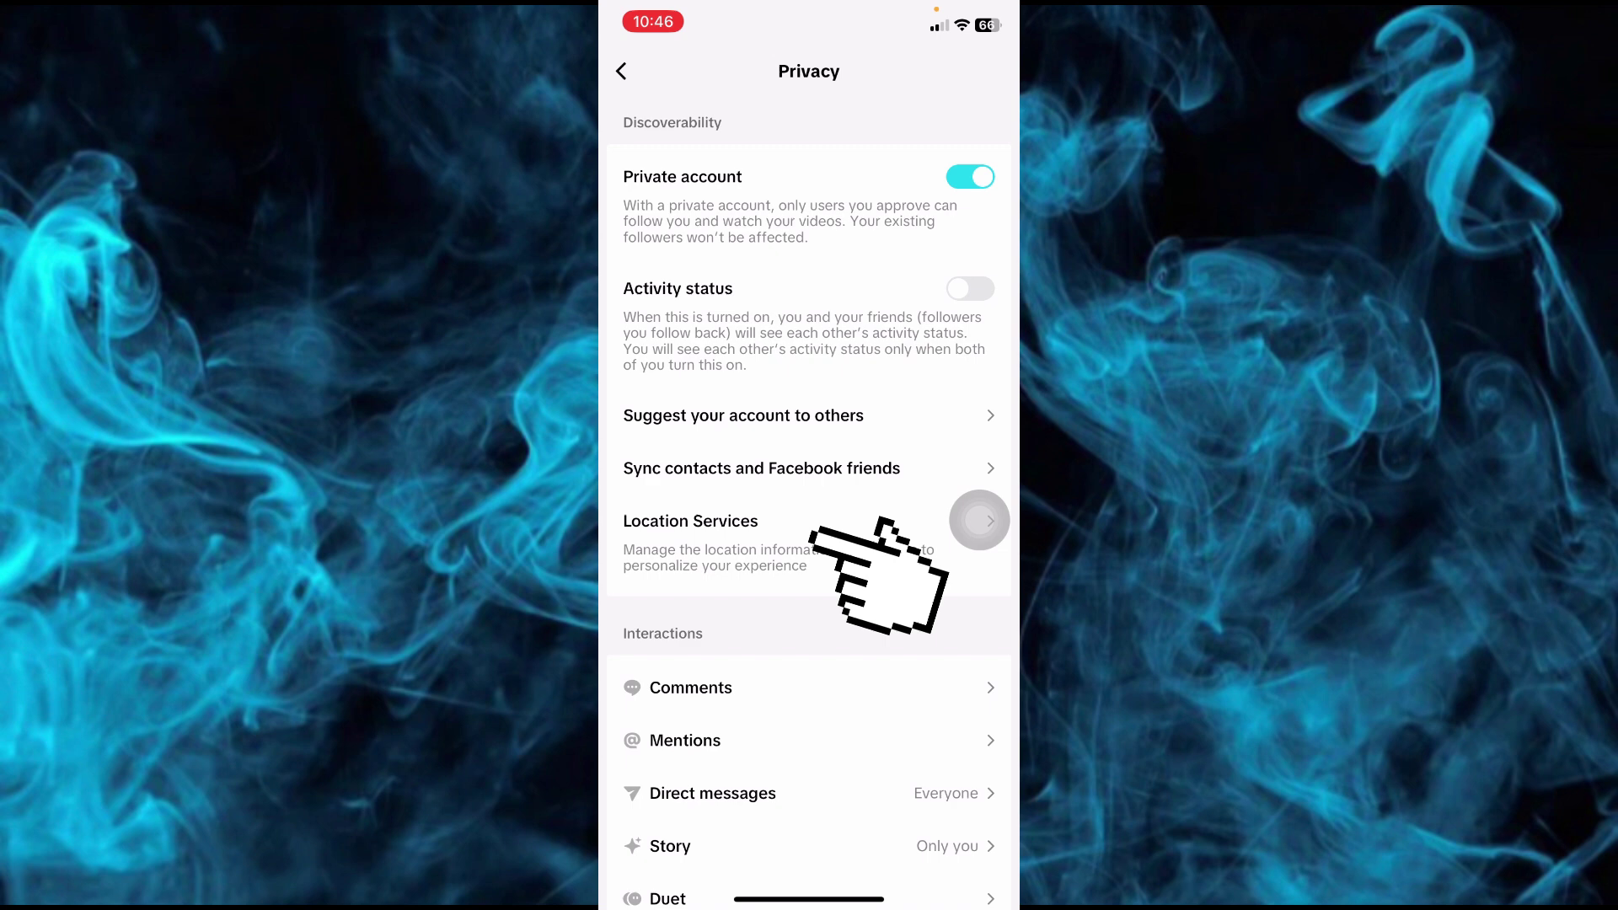
- Open Location Services in TikTok's privacy settings and confirm it shows Never
{"action": "left_click", "coordinate": [978, 520]}
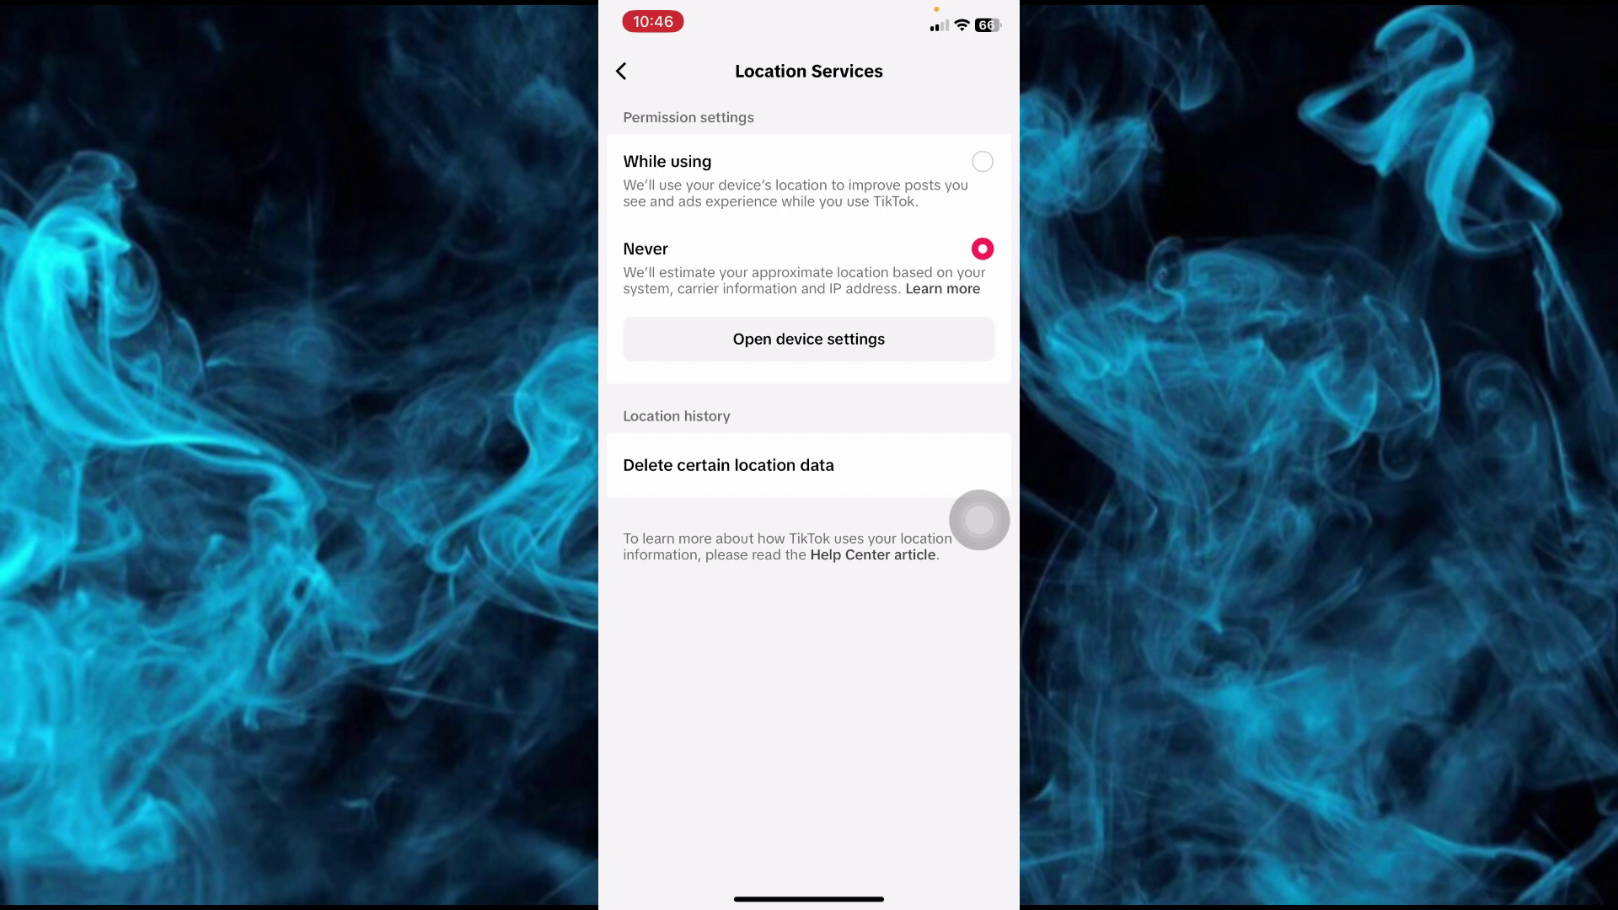
- Verify TikTok's iOS location access is set to Never, then return to its permission list
{"action": "left_click", "coordinate": [809, 338]}
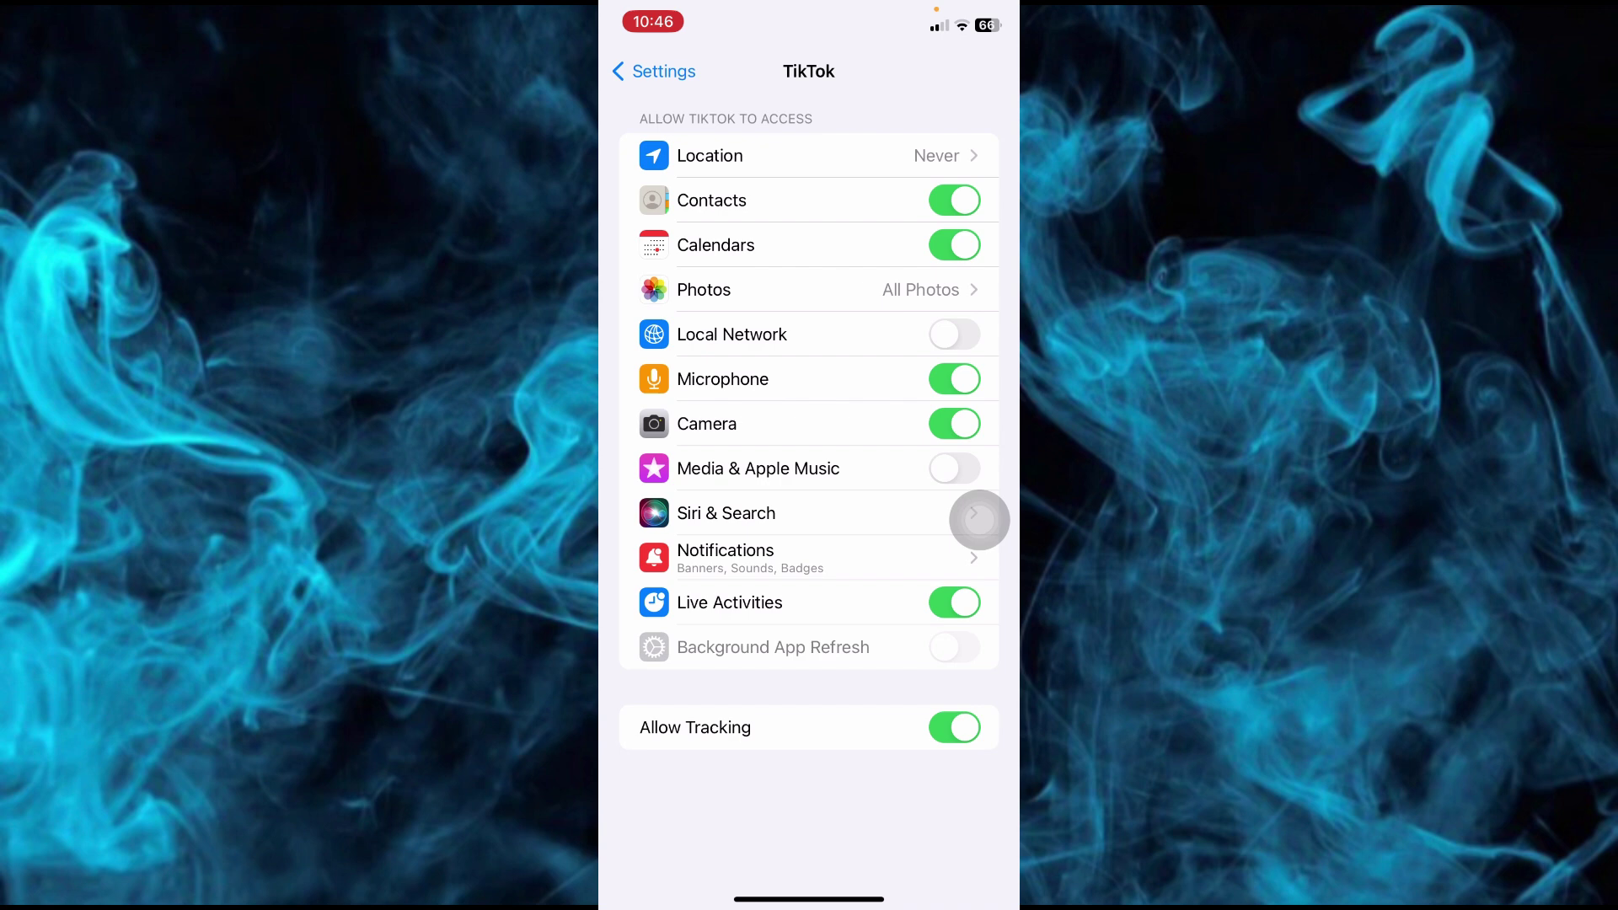
{"action": "left_click", "coordinate": [809, 156]}
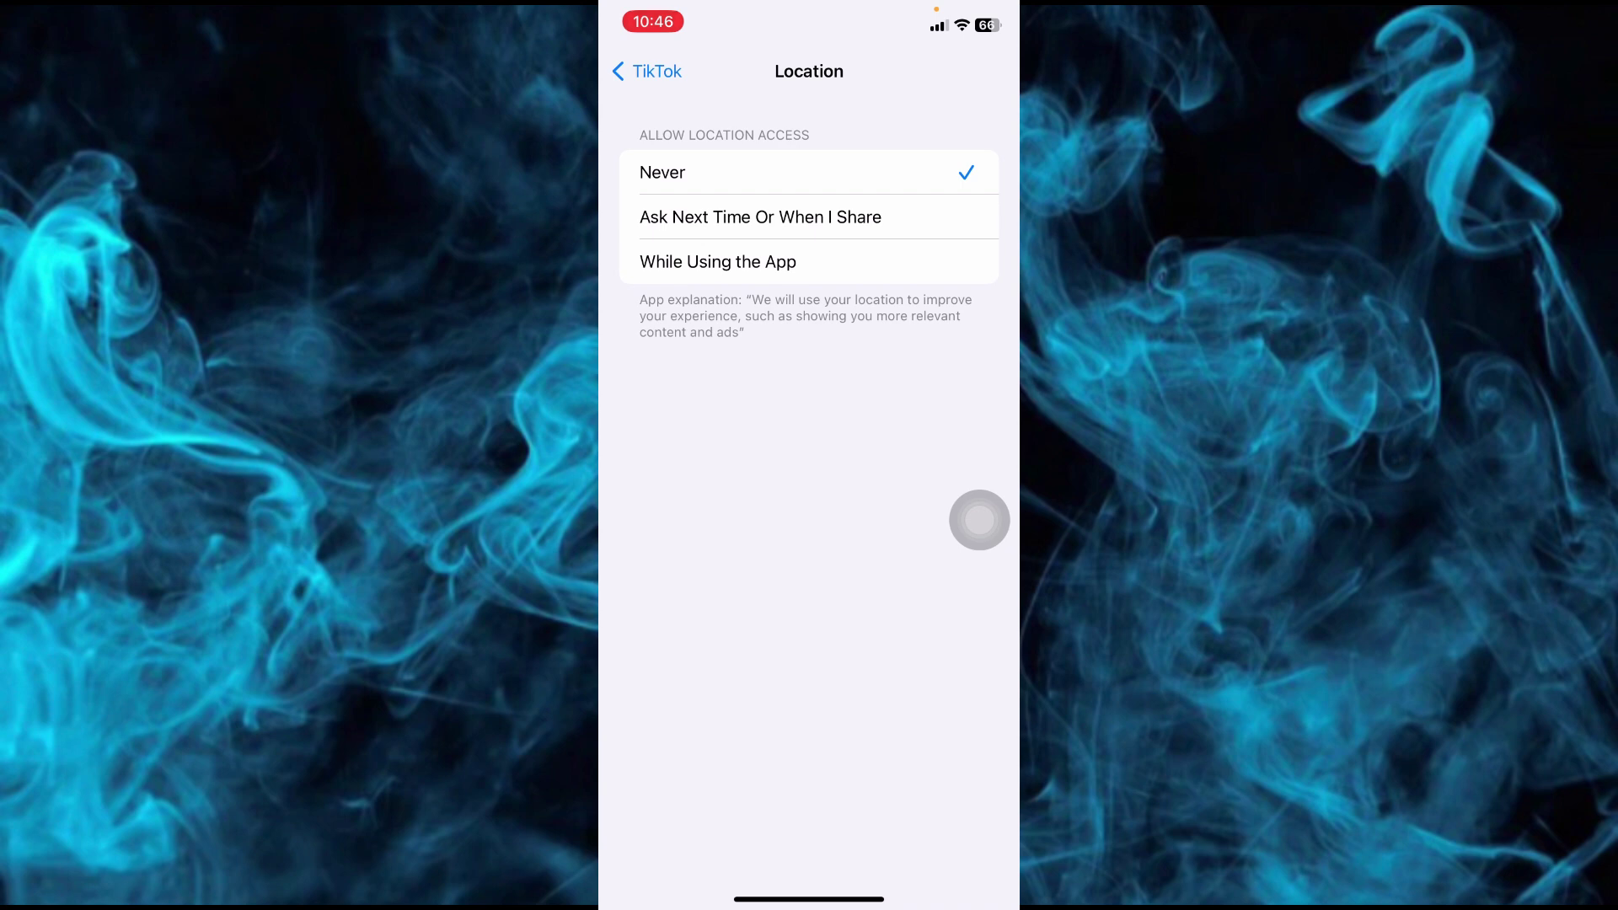
{"action": "left_click", "coordinate": [645, 71]}
- Switch back to TikTok via AssistiveTouch and the app switcher
{"action": "left_click", "coordinate": [979, 519]}
{"action": "left_click", "coordinate": [809, 601]}
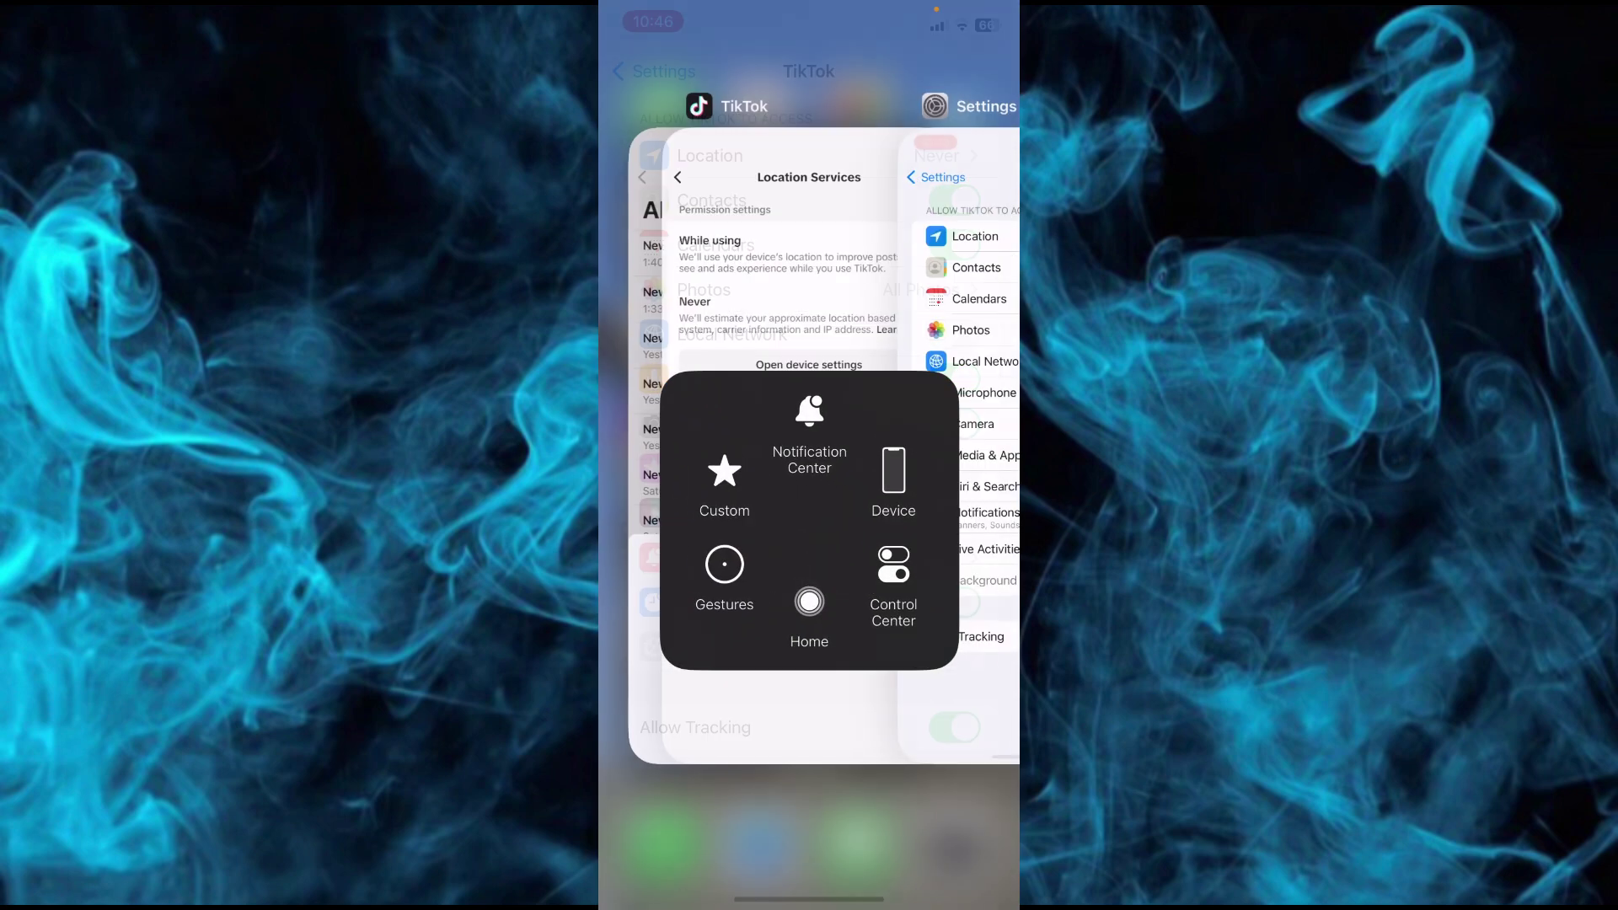
{"action": "left_click", "coordinate": [784, 379]}
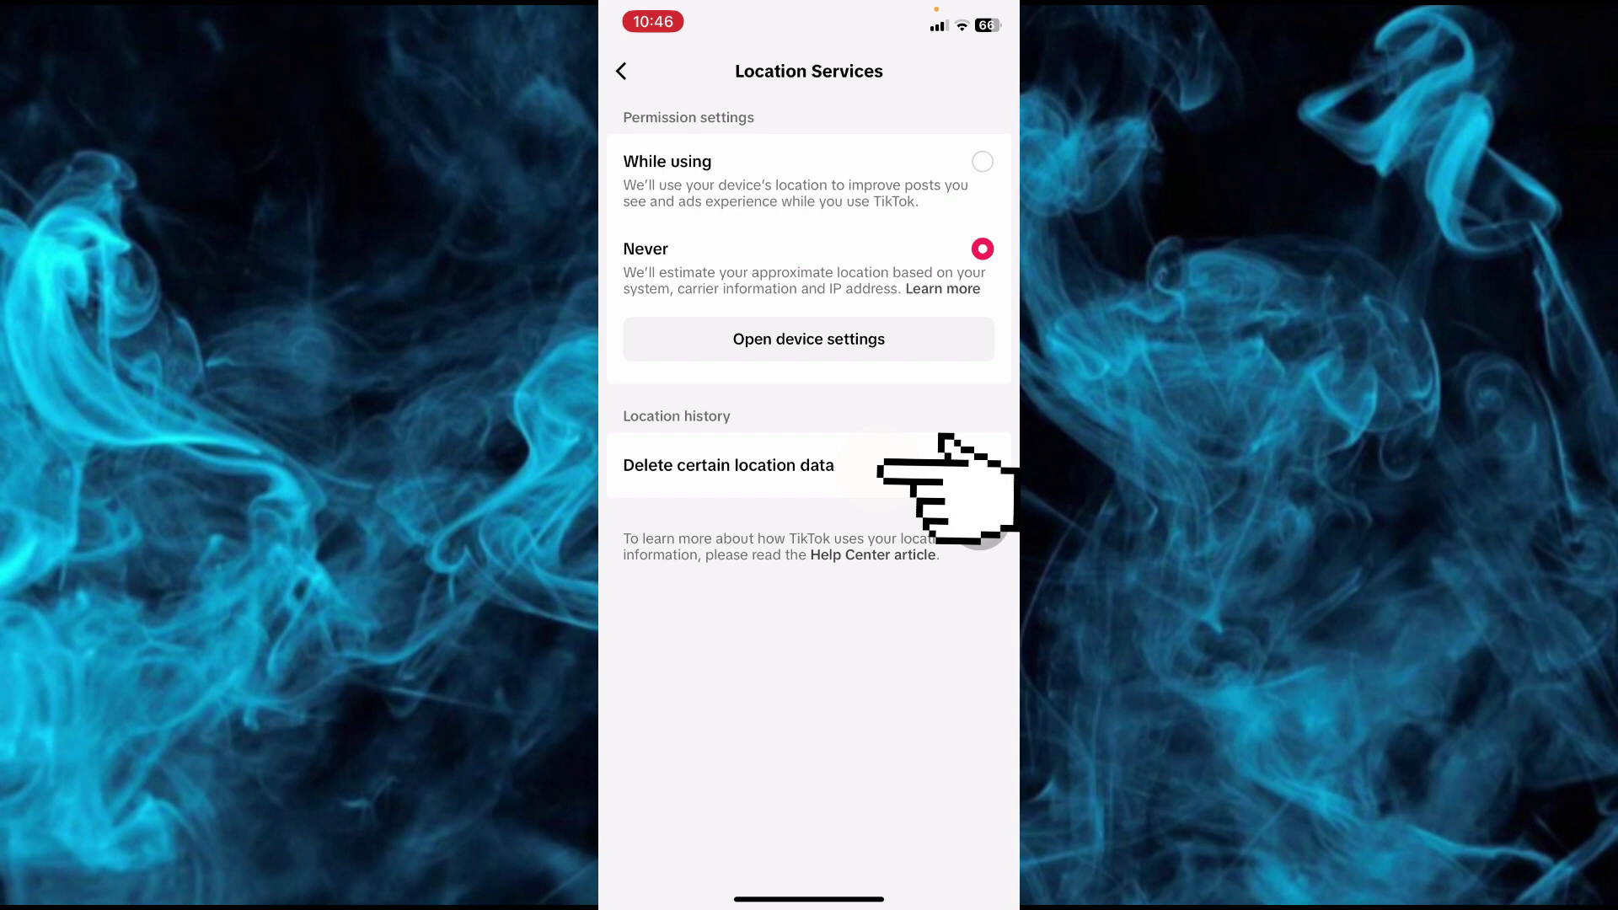
- Delete TikTok's stored location history and confirm the deletion
{"action": "left_click", "coordinate": [728, 464]}
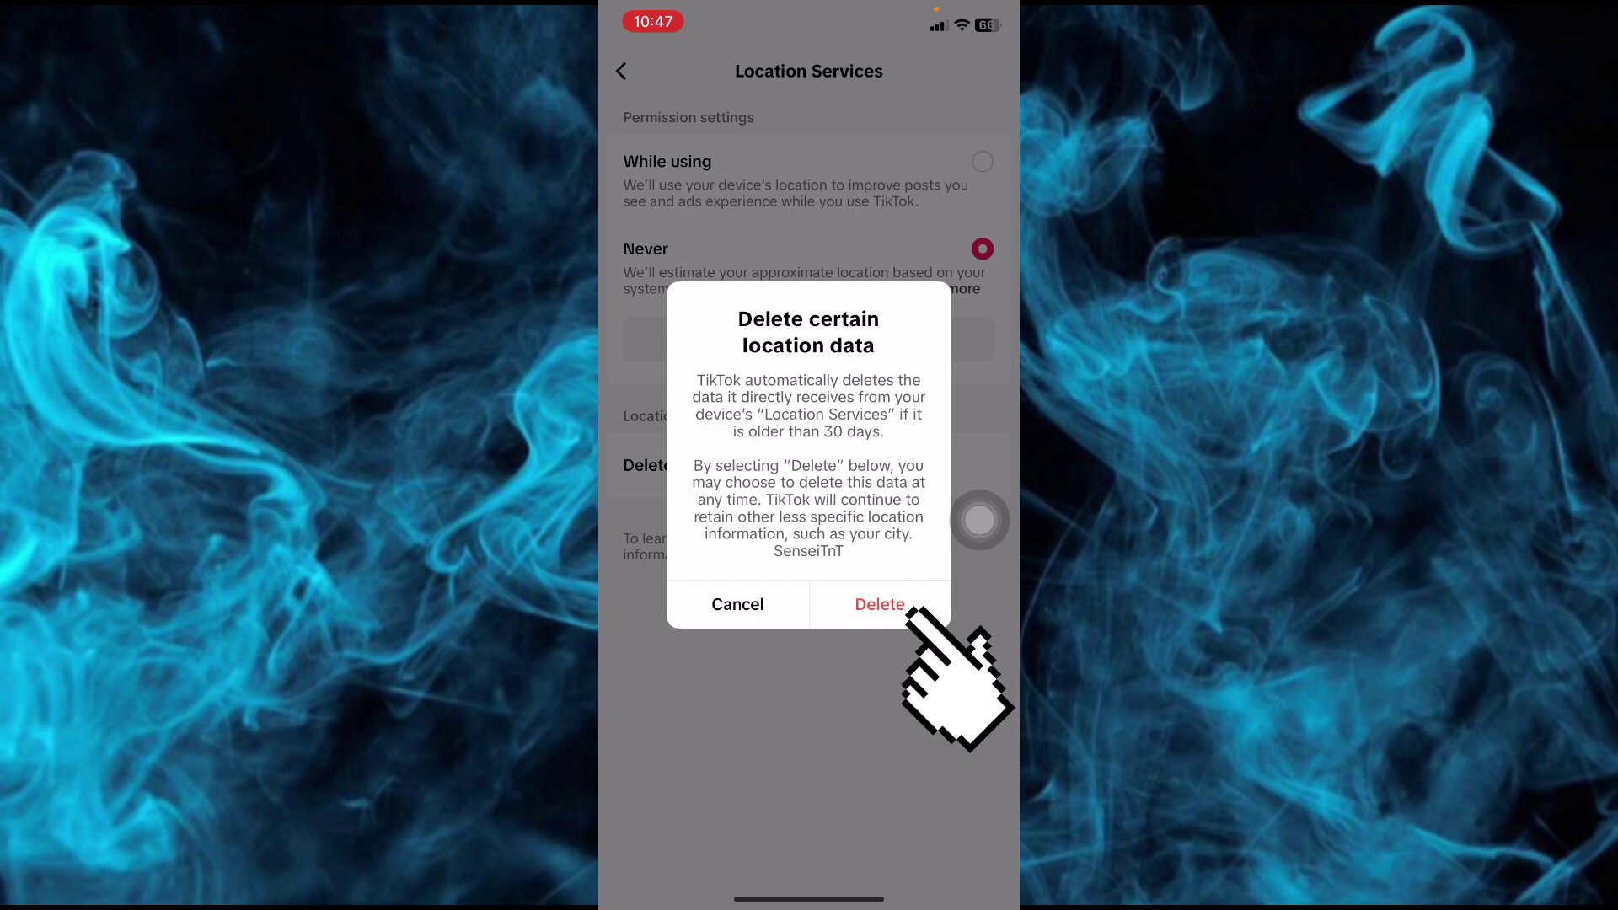
{"action": "left_click", "coordinate": [879, 605]}
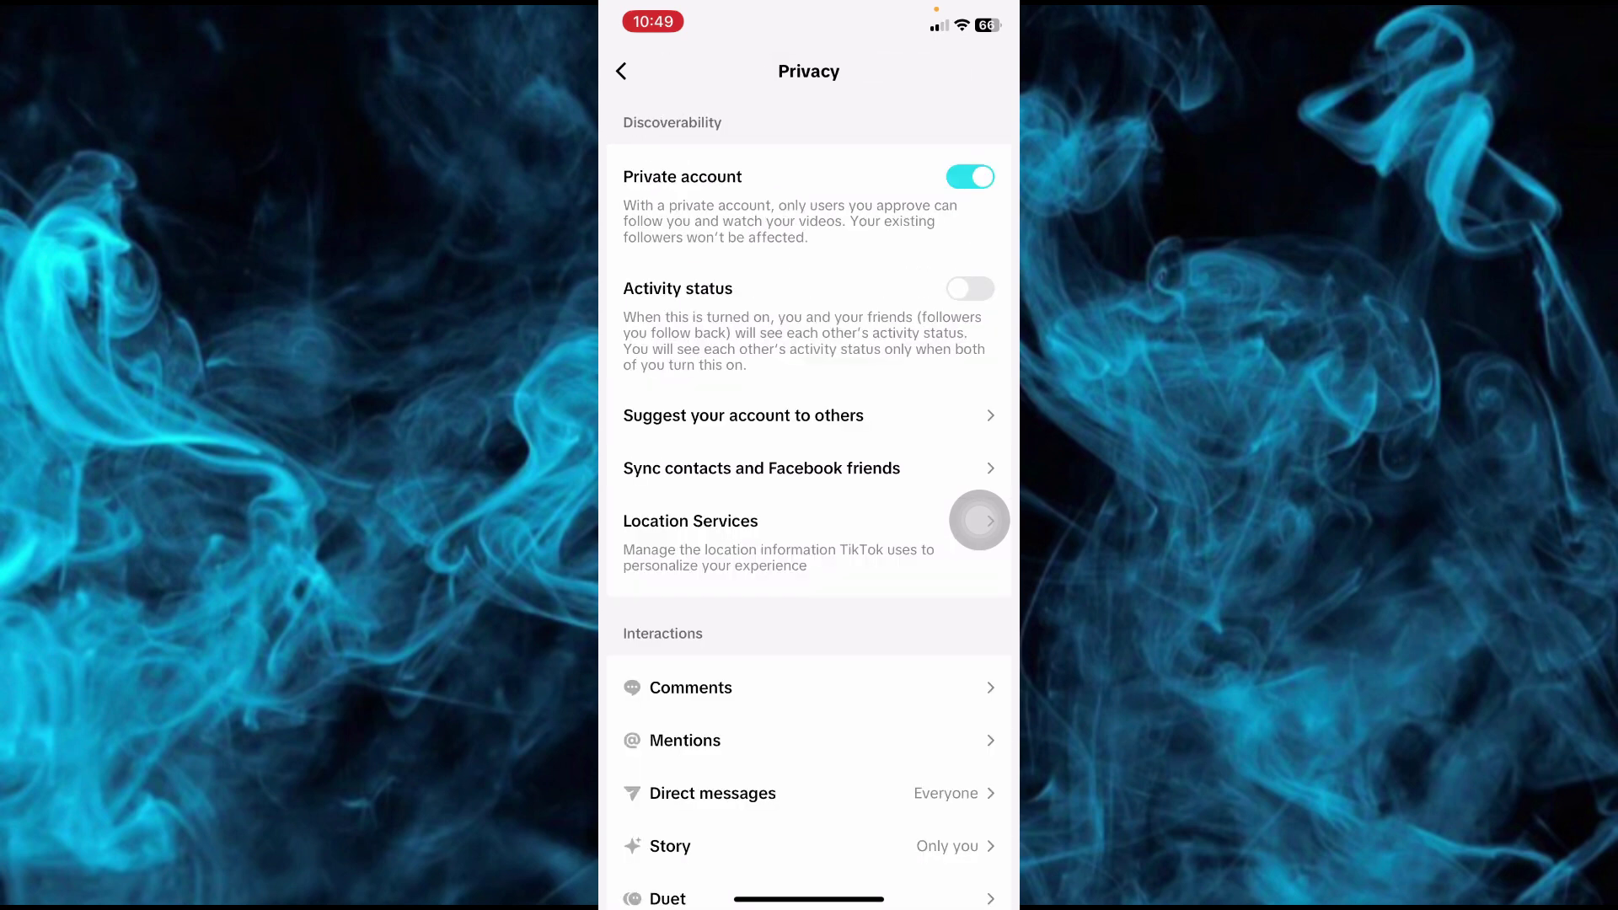
- Swipe TikTok away in the app switcher and go to the home screen
{"action": "left_click", "coordinate": [980, 519]}
{"action": "double_click", "coordinate": [783, 557]}
{"action": "left_click_drag", "start_coordinate": [708, 443], "coordinate": [910, 443]}
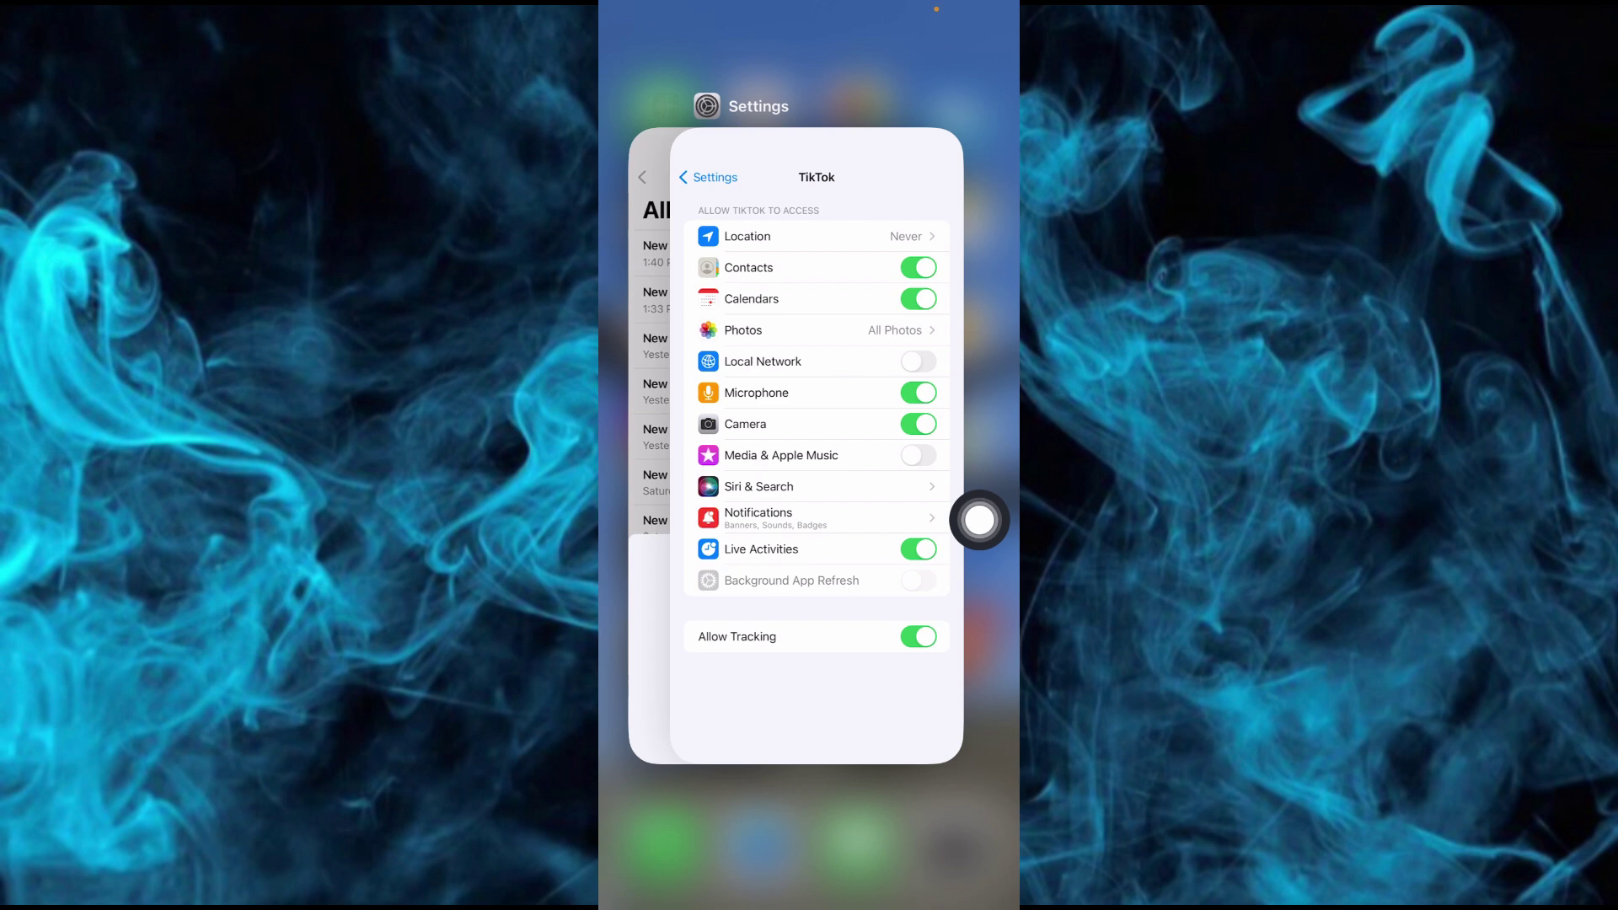
{"action": "left_click", "coordinate": [809, 822]}
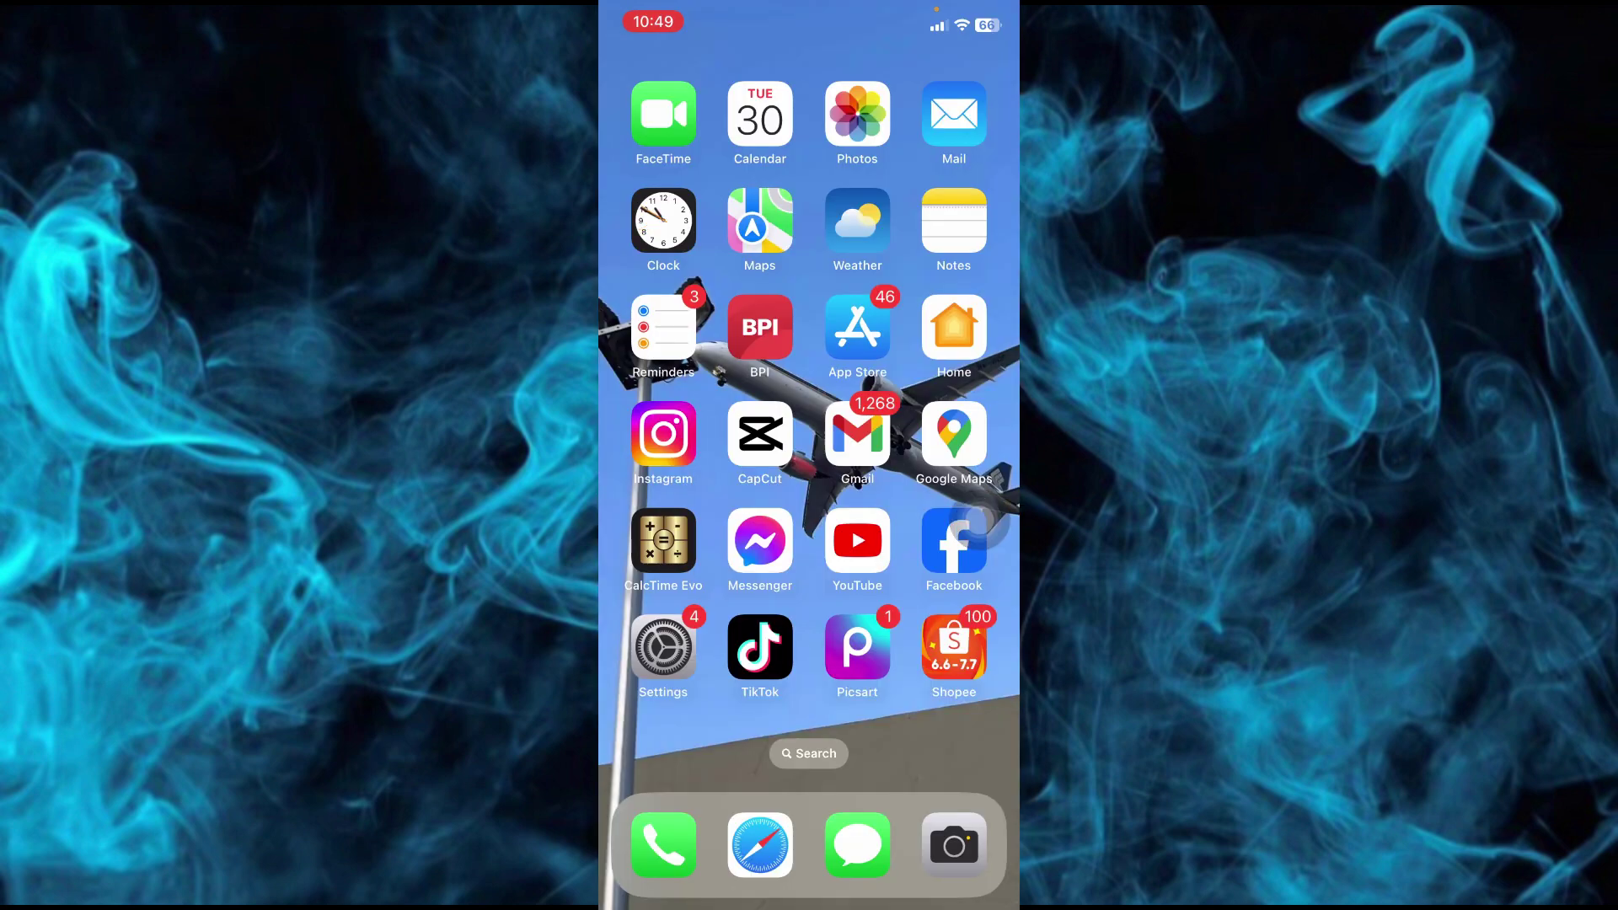